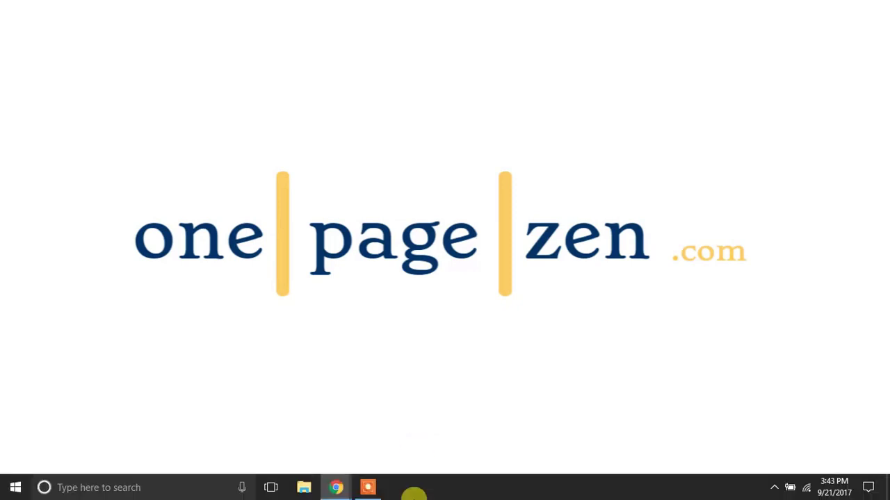
Step: Bring the Zoho Mail inbox forward and open the signed-in account's details panel
mouse_move(338, 488)
click(303, 458)
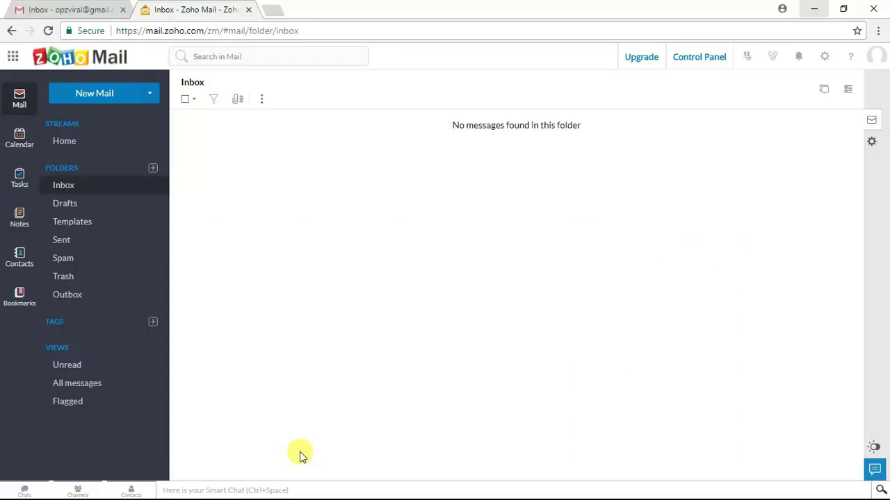
click(872, 55)
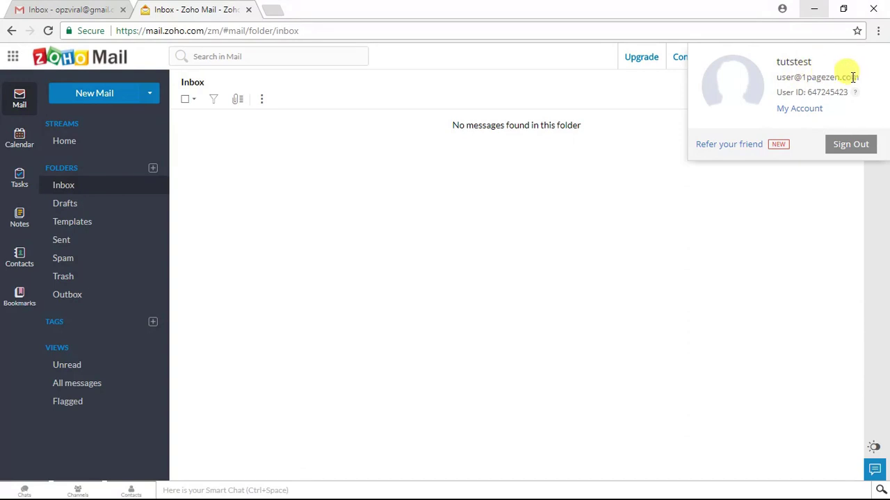
click(476, 321)
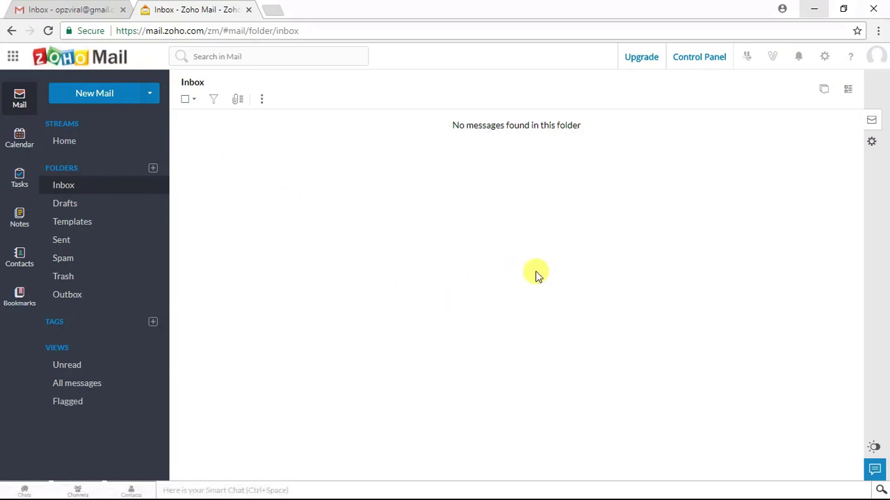
click(877, 57)
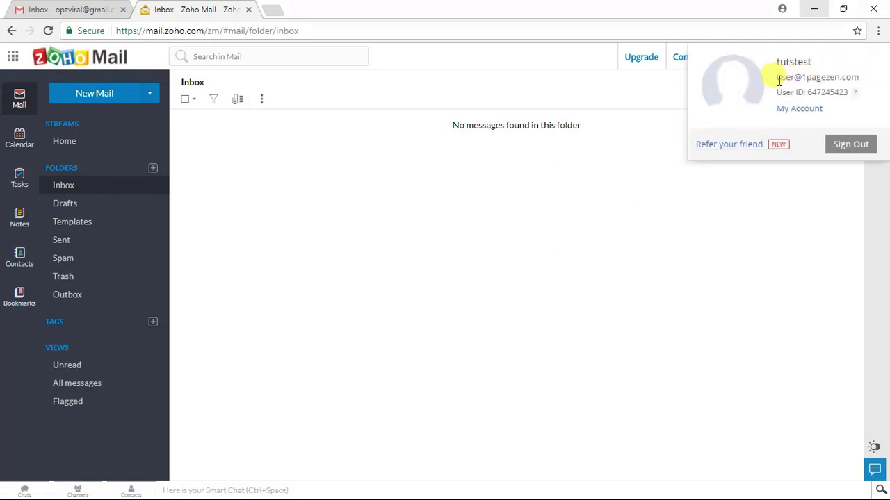
Step: Close the account details and open Zoho Mail's settings
click(635, 287)
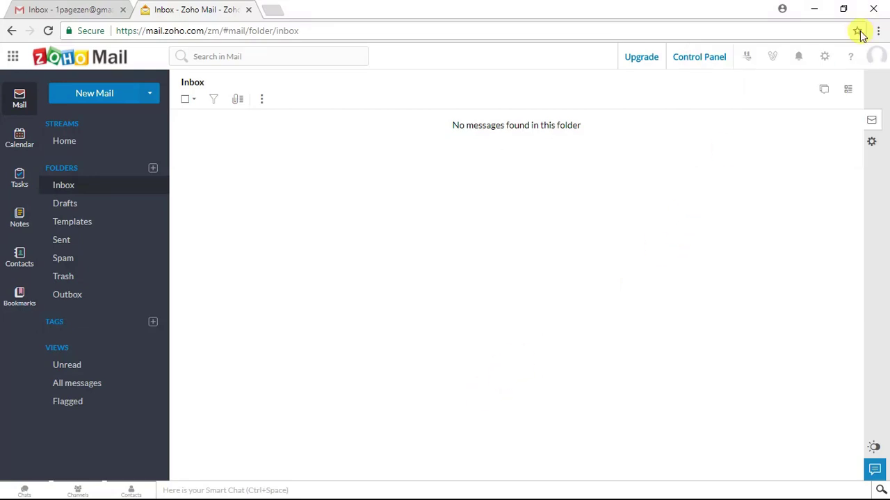
click(825, 58)
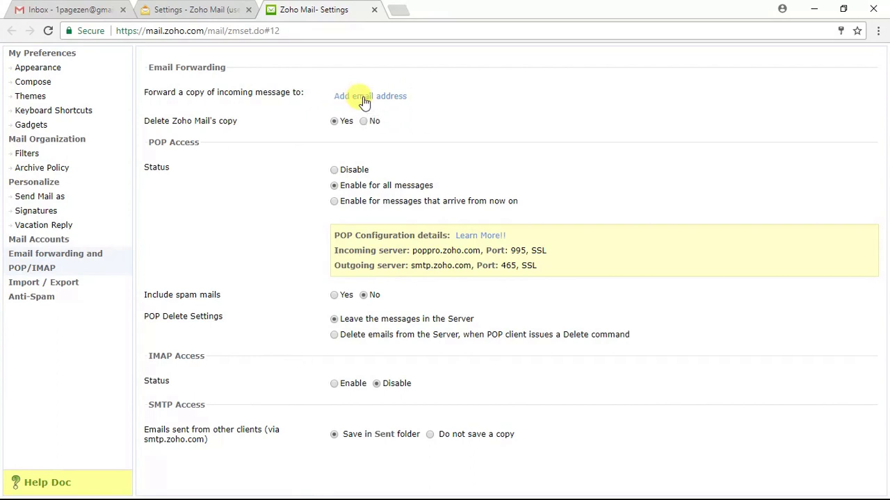
Step: Enter the Gmail address in the Email Forwarding dialog's Email ID field and add it
click(400, 103)
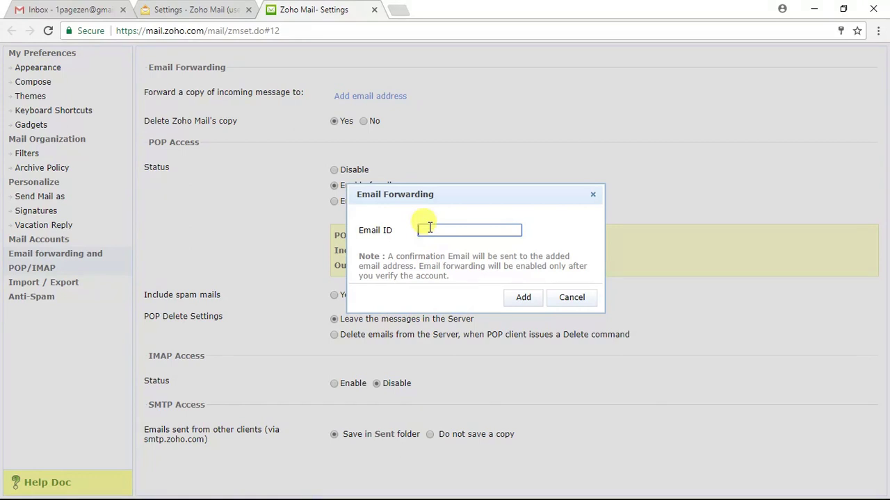
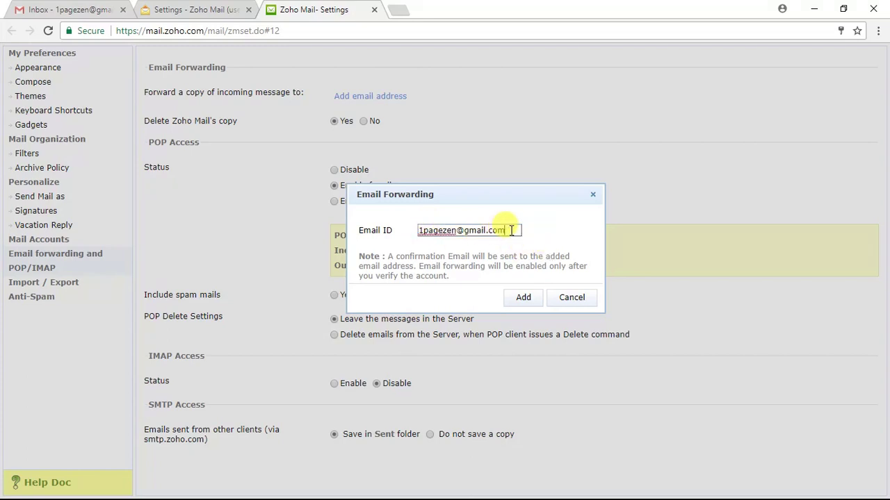
drag(511, 230, 408, 234)
click(575, 243)
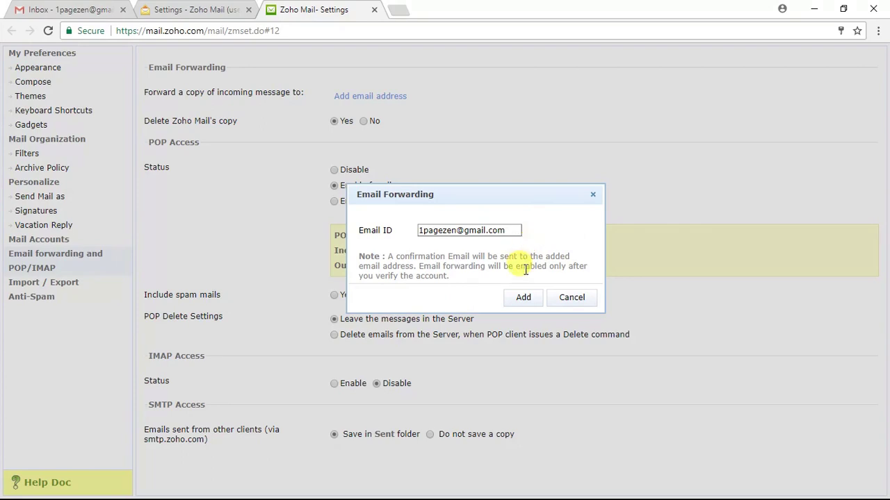
click(524, 299)
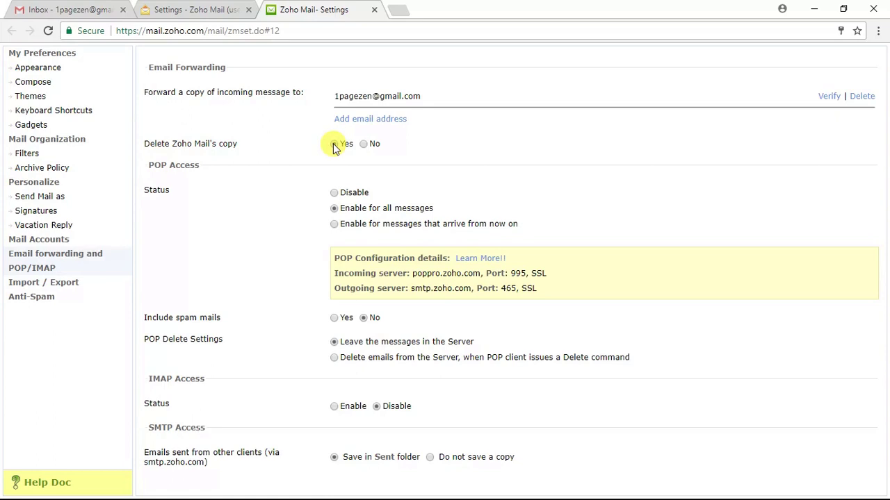
Step: Set 'Delete Zoho Mail's copy' to Yes and begin verifying the Gmail forwarding address
click(334, 145)
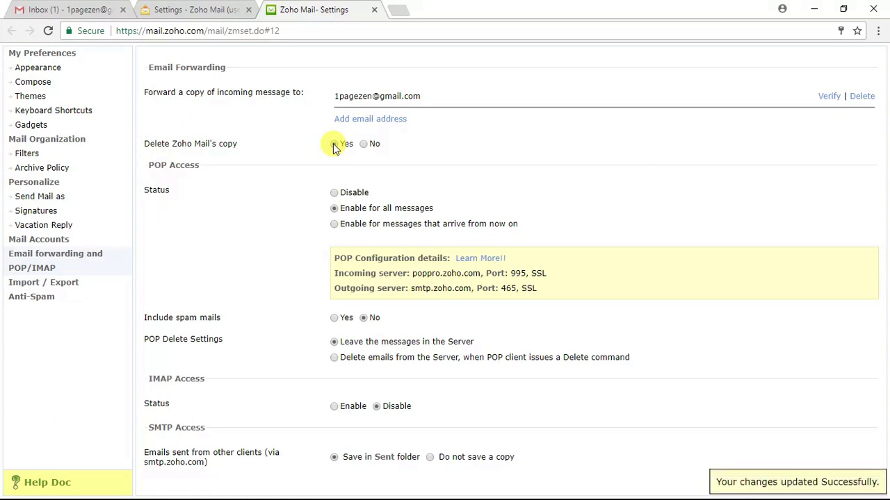
click(335, 146)
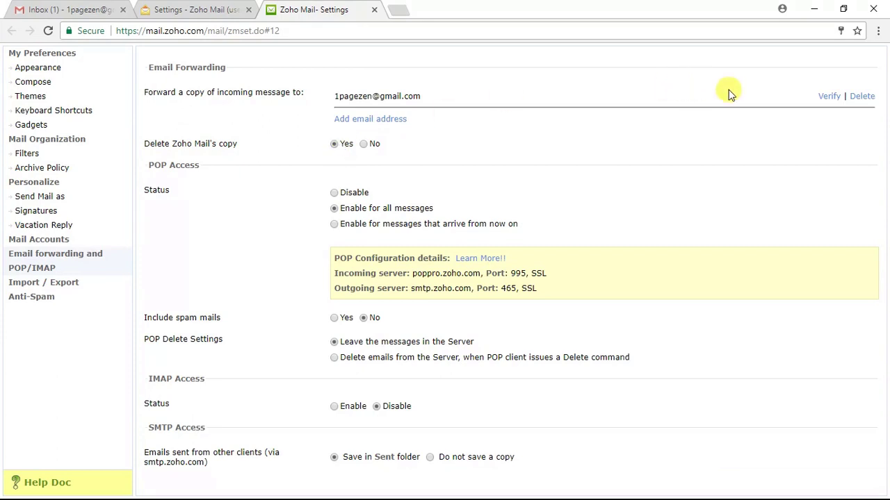
click(829, 97)
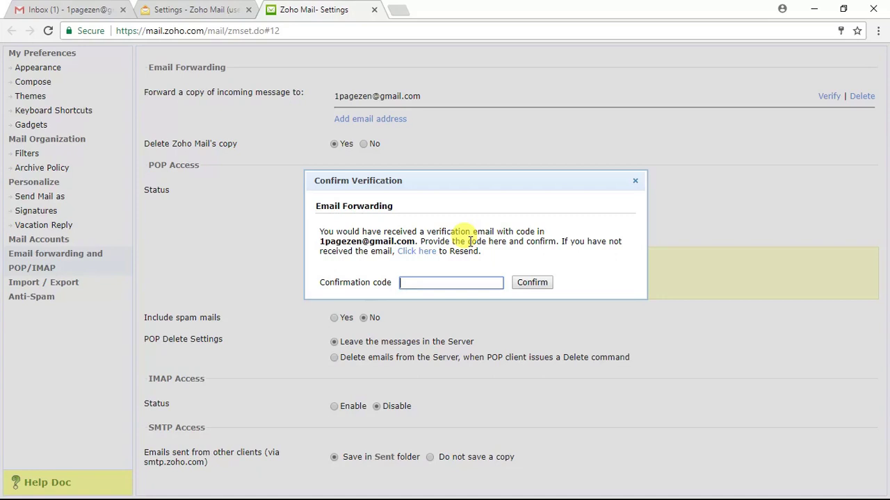
Step: In Gmail, open Zoho's forwarding confirmation email and select its confirmation code
click(82, 13)
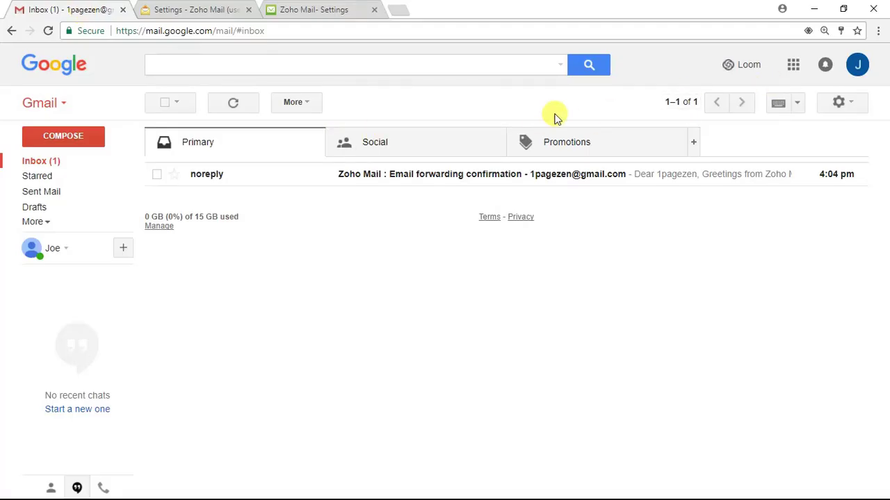
click(364, 182)
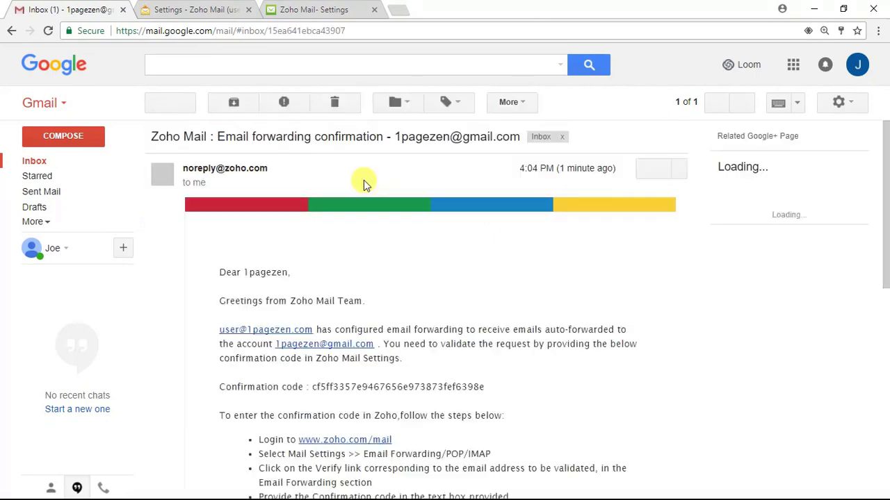
scroll(400, 352, down, 1)
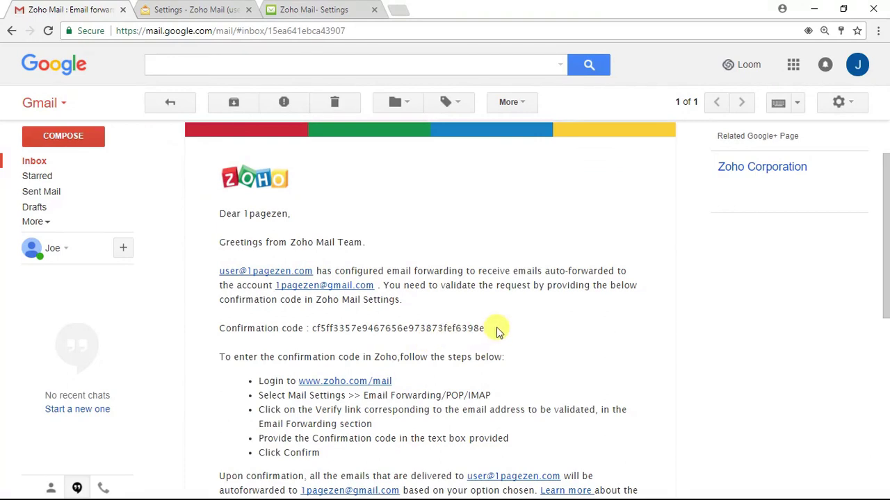
drag(488, 328, 310, 331)
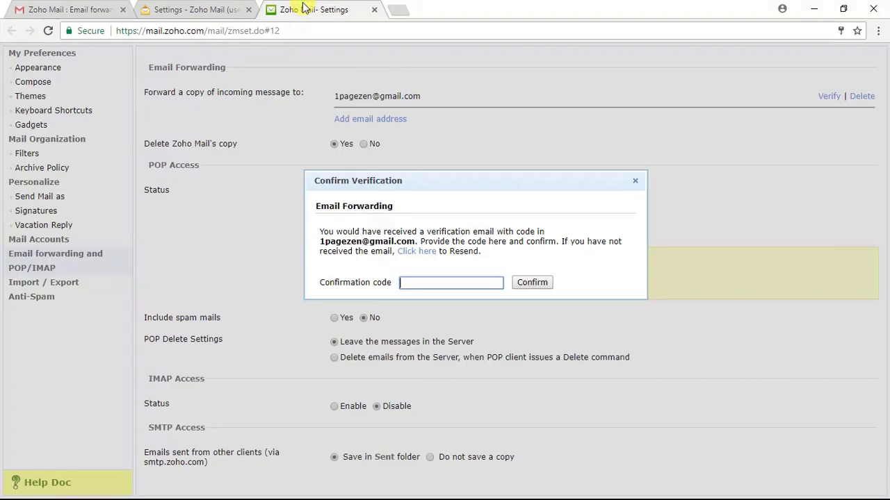
Step: Paste the emailed code into Zoho Mail's Confirmation code field and confirm it
click(306, 9)
click(410, 282)
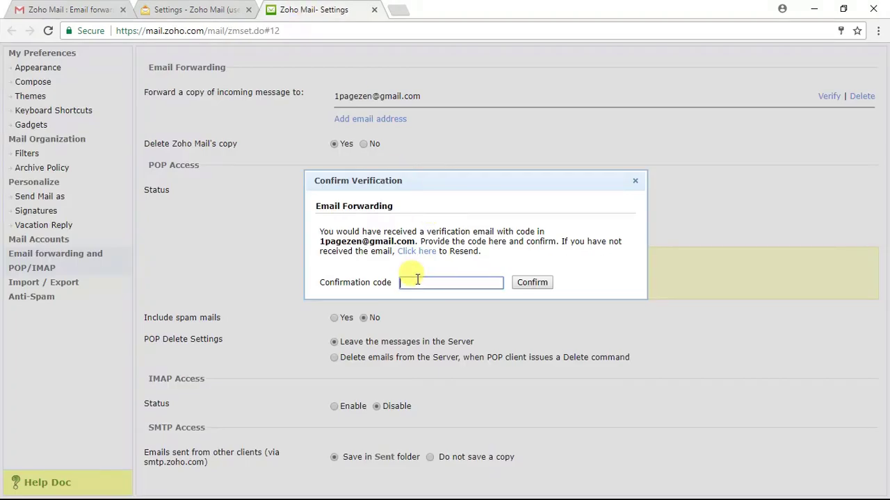
key(ctrl+v)
drag(405, 282, 345, 278)
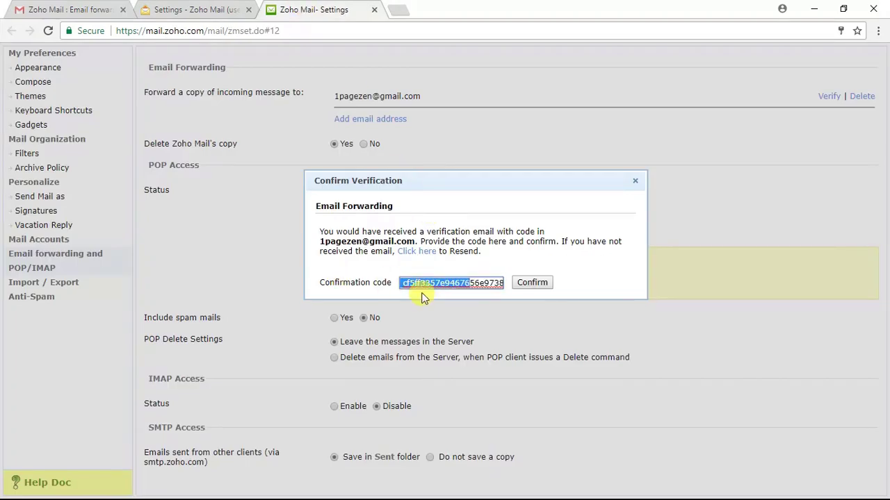
click(400, 282)
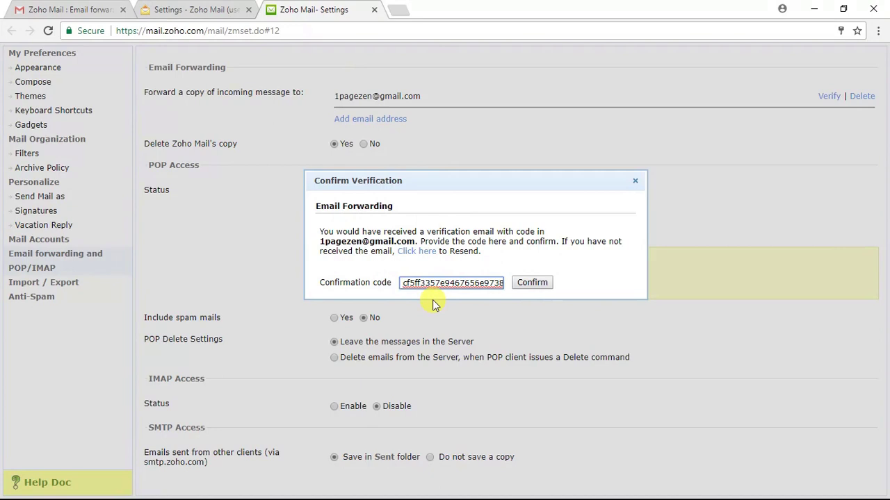
click(532, 283)
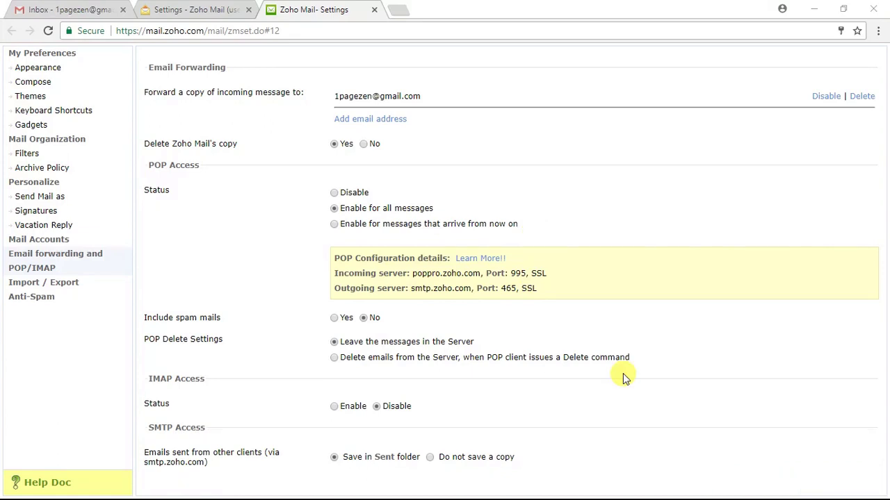
Step: Back in the Gmail inbox, open Settings from the gear menu
click(82, 11)
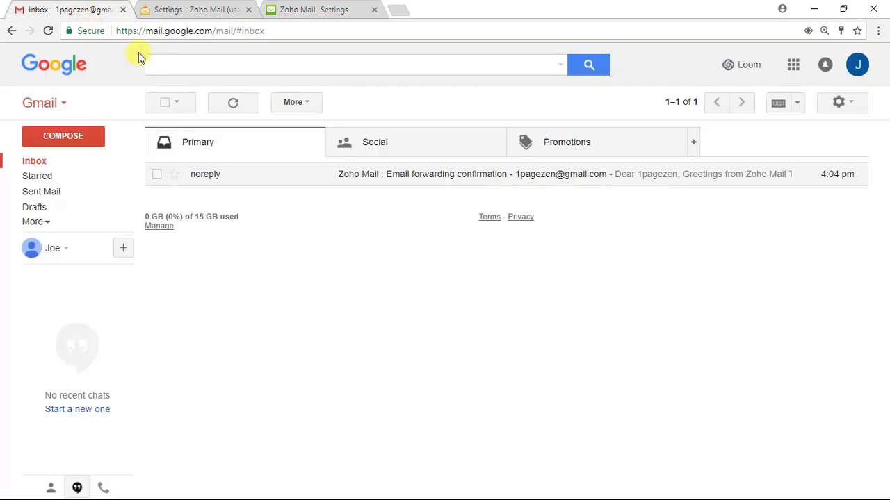
click(855, 104)
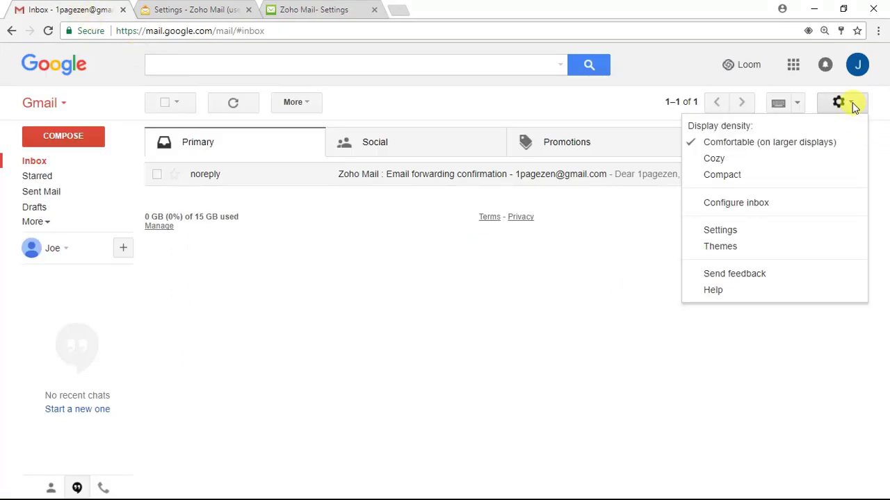
click(720, 230)
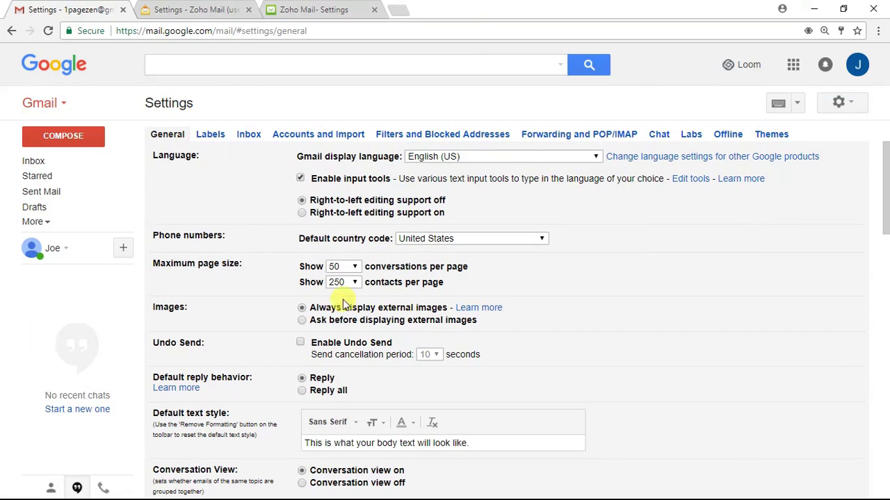
Step: Under Accounts and Import, add the custom-domain address with 'Treat as an alias' unchecked
click(324, 136)
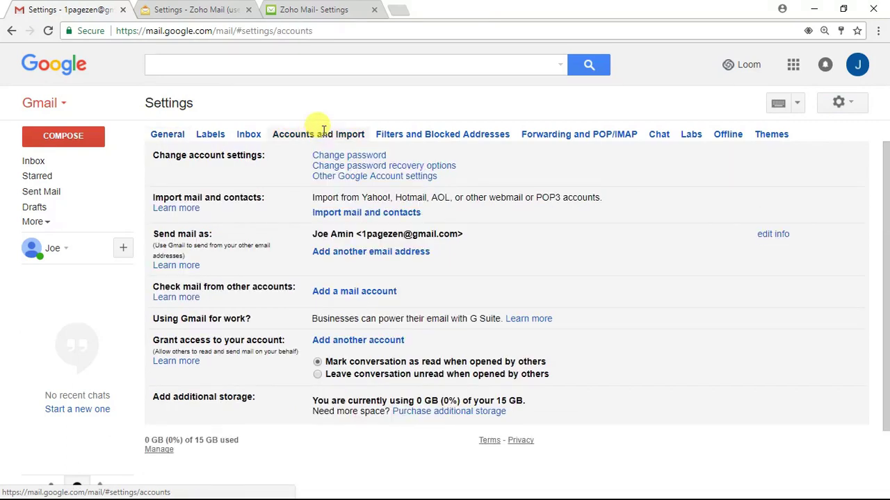
click(333, 254)
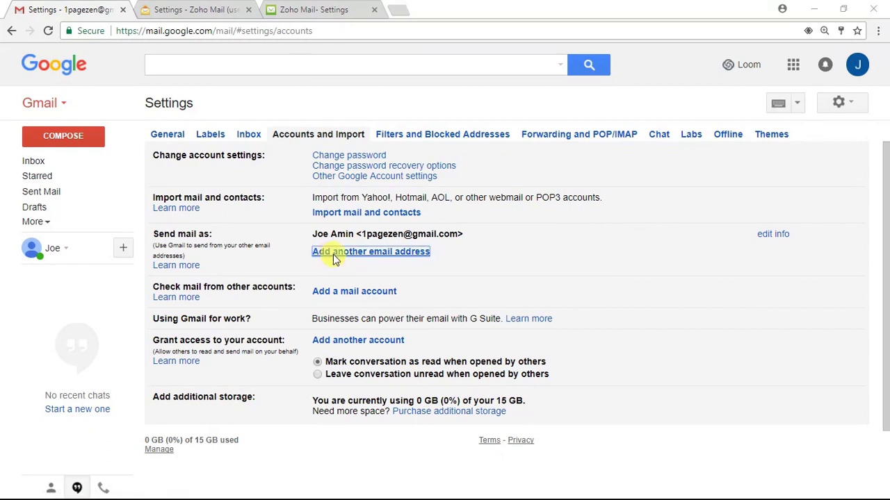
drag(240, 10, 246, 20)
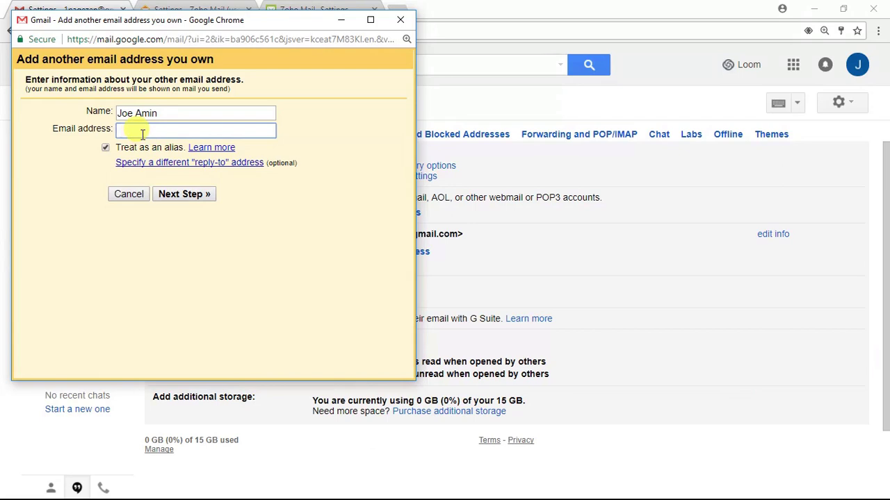
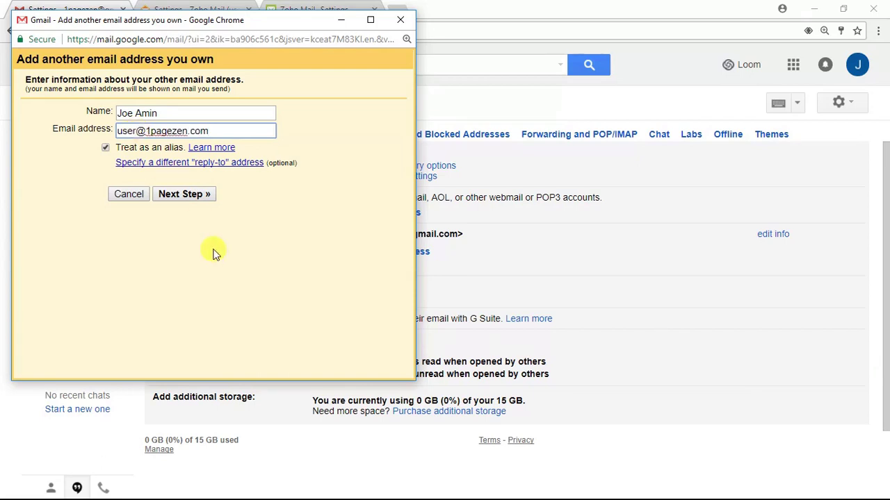
click(105, 148)
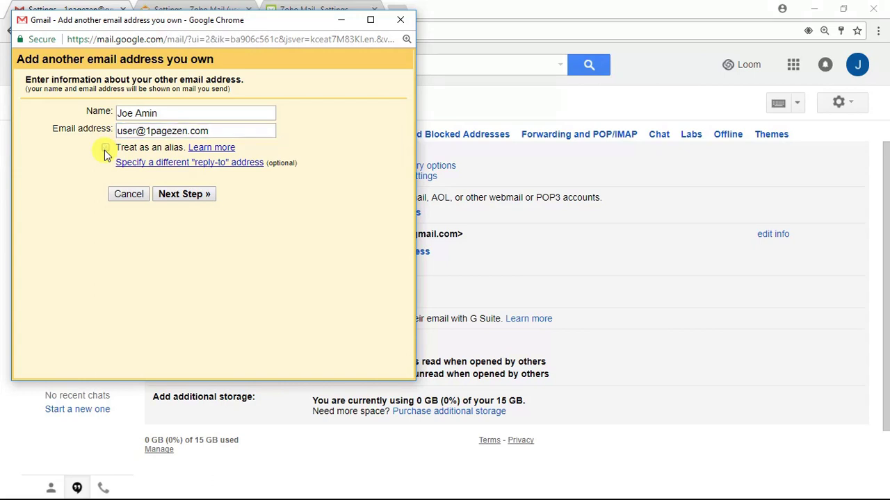
Step: Replace the prefilled SMTP server with smtp.zoho.com
click(182, 194)
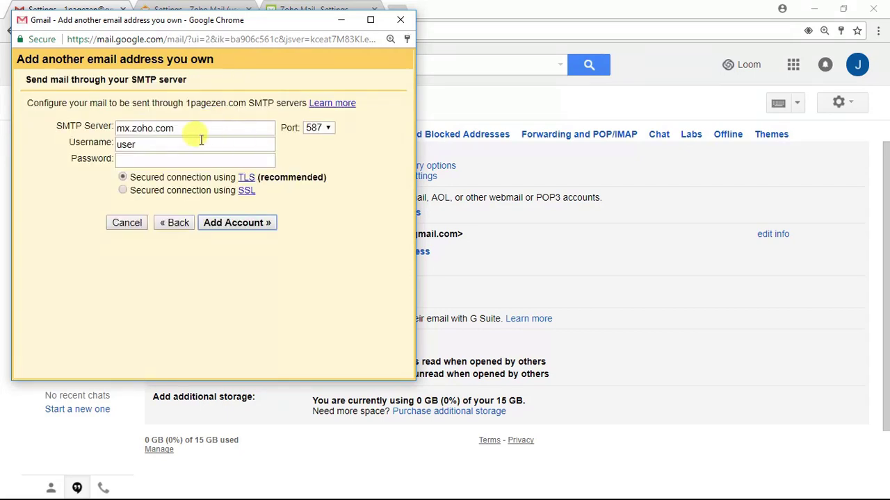
drag(194, 129, 89, 127)
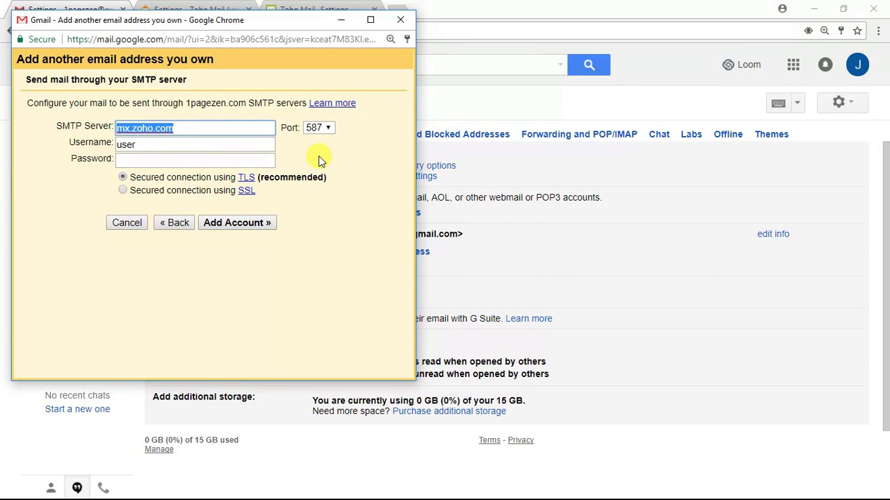
text(smp)
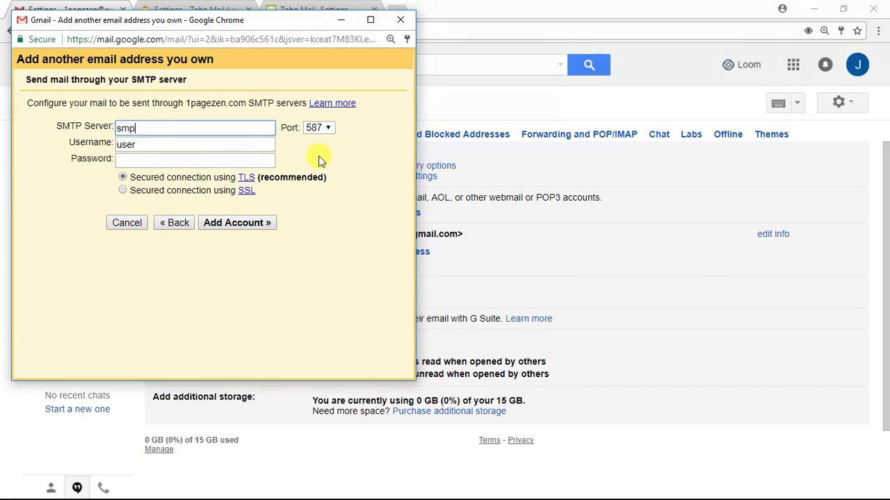
key(BackSpace)
text(tp.zoho.com)
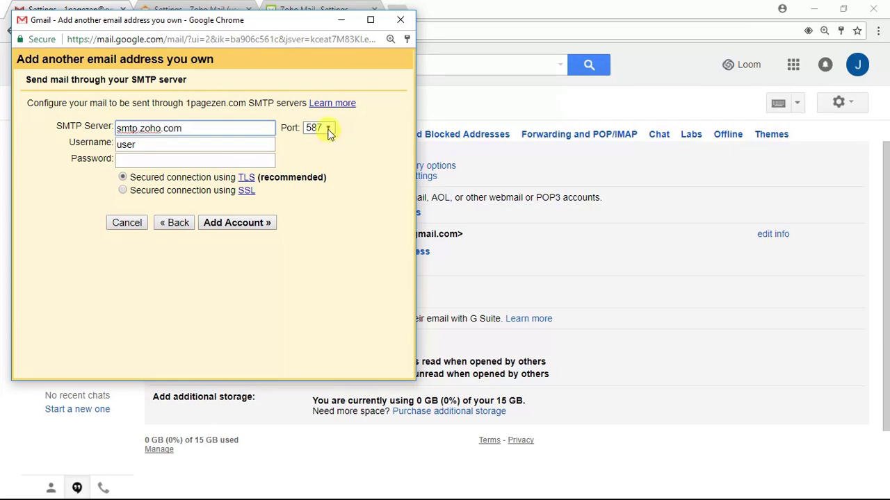
Step: Choose port 465, fill the saved username and password, and add the account
click(329, 131)
click(319, 151)
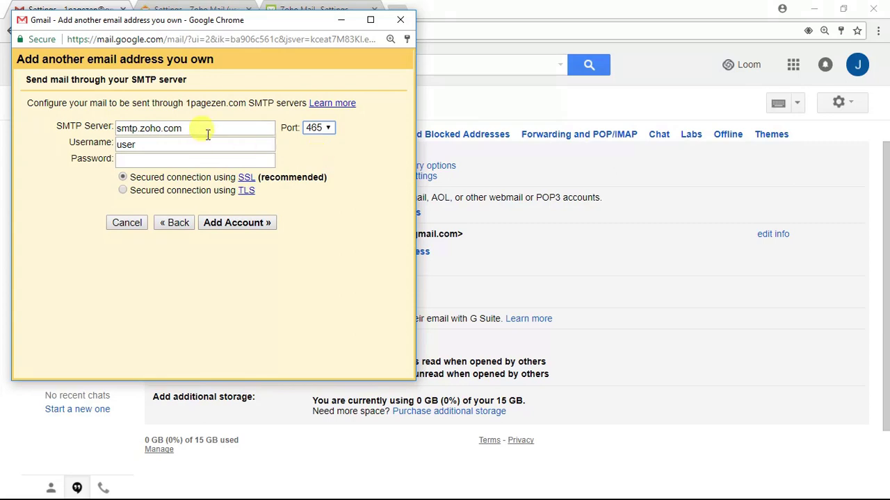
click(176, 143)
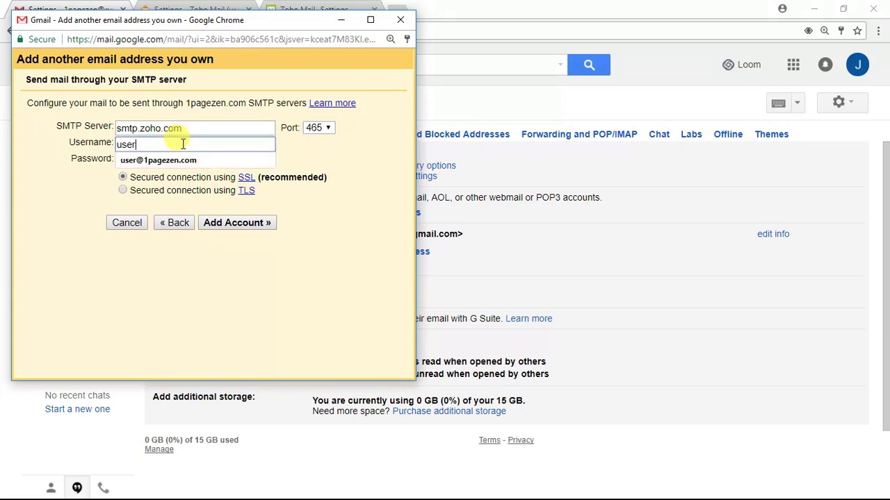
text(user)
click(175, 160)
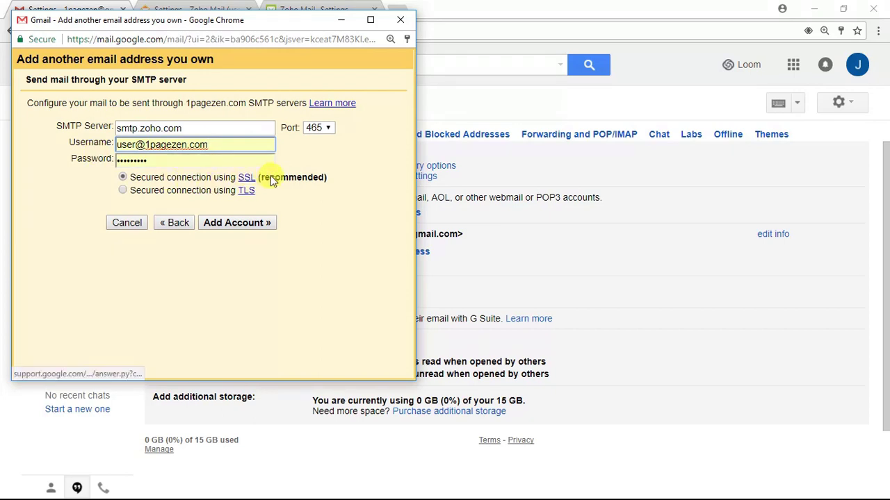
click(240, 225)
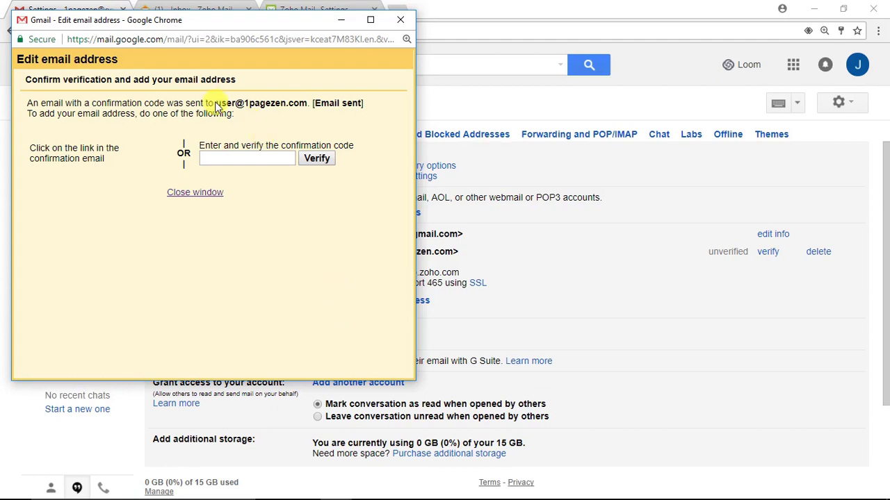
Step: Highlight the recipient address, then minimize the confirmation-code window to reveal the settings
drag(215, 103, 306, 103)
click(330, 245)
click(340, 19)
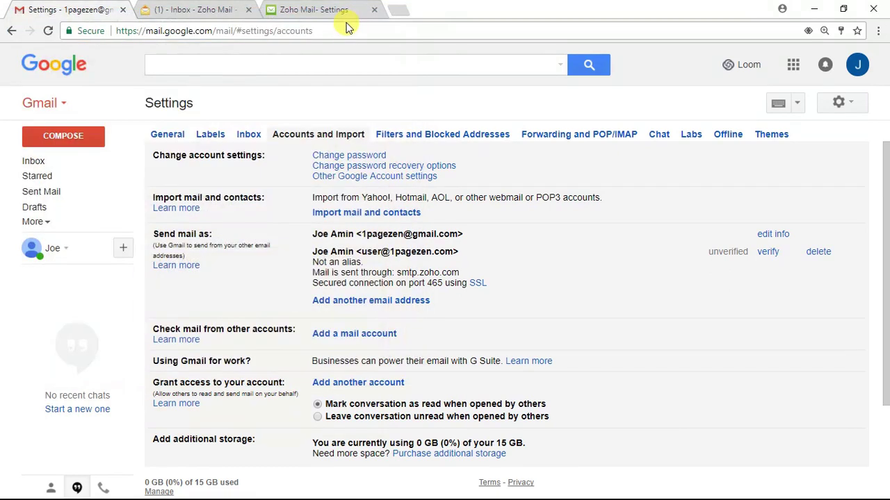
Step: Open the Gmail Team confirmation email in Zoho Mail and follow its confirmation link in a new tab
click(208, 14)
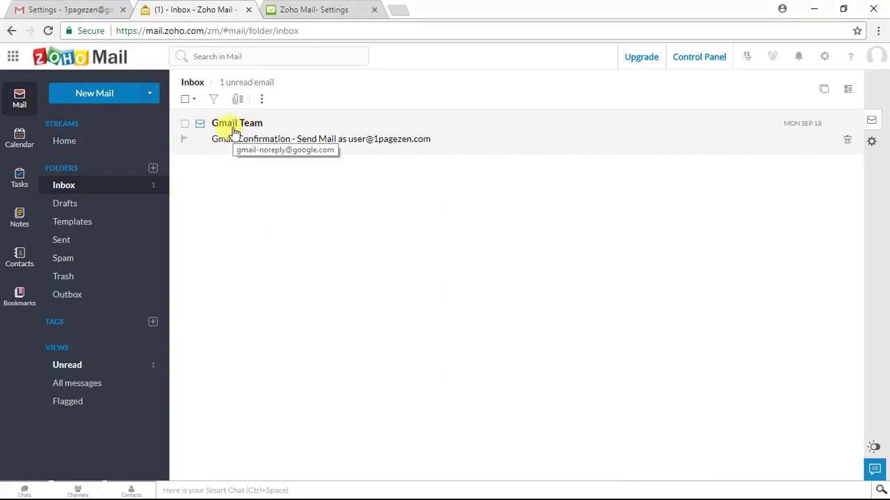
click(249, 140)
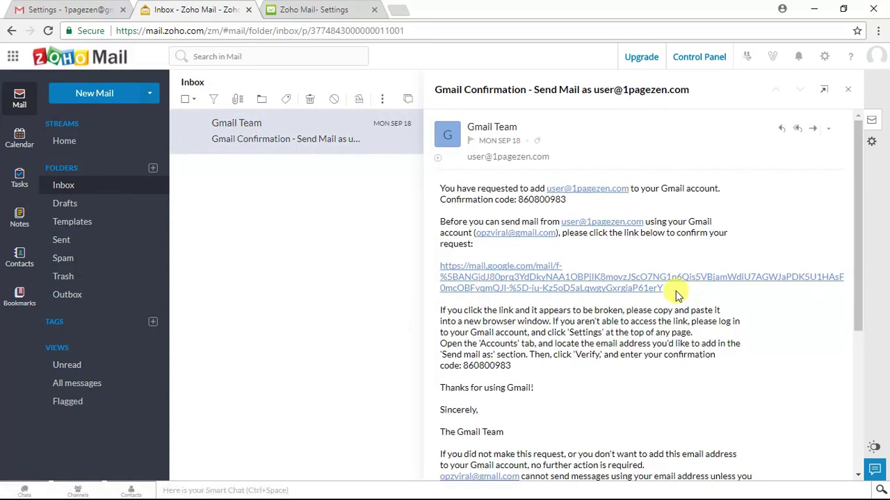
drag(668, 291, 438, 267)
click(679, 298)
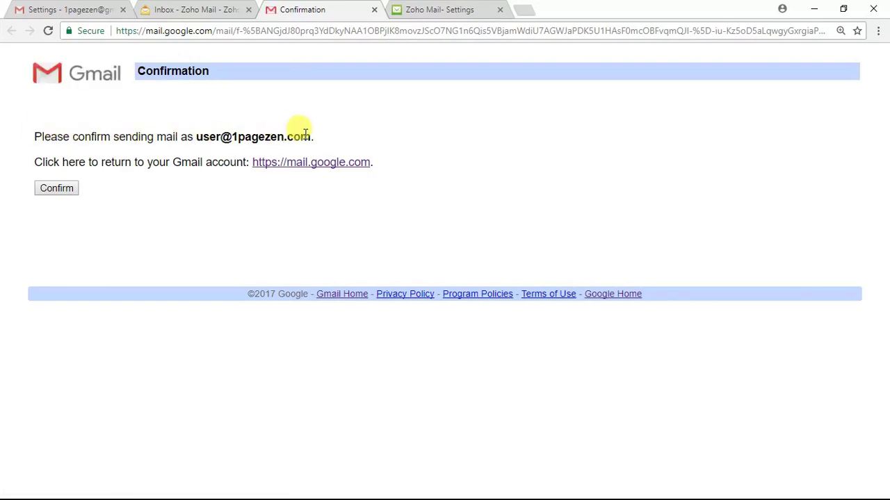
Step: Confirm sending as the custom-domain address and review the resulting bad confirmation link error
click(55, 188)
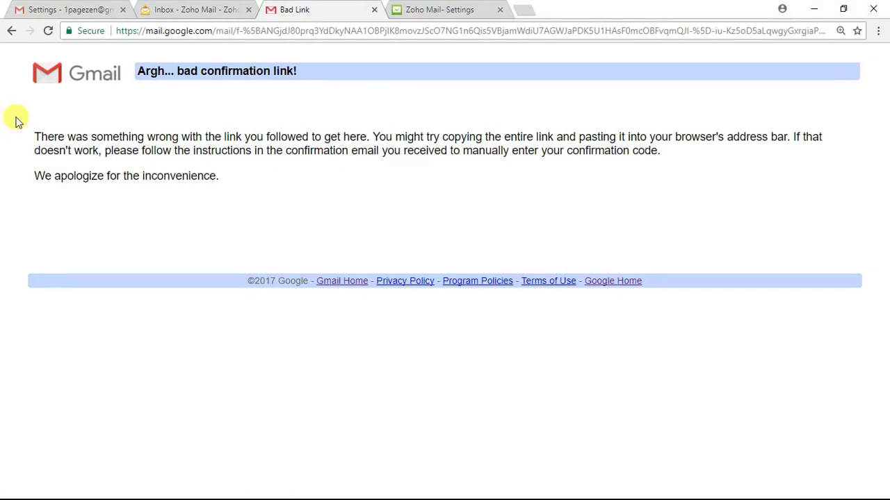
drag(40, 136, 677, 153)
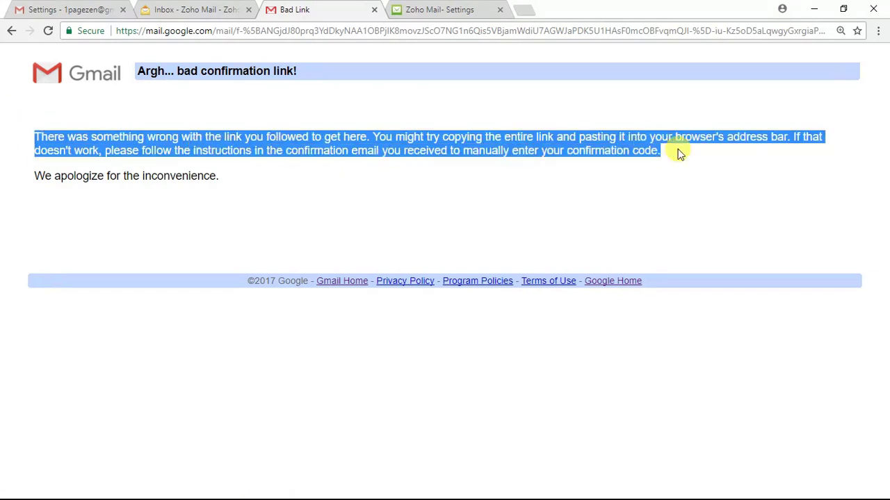
click(669, 160)
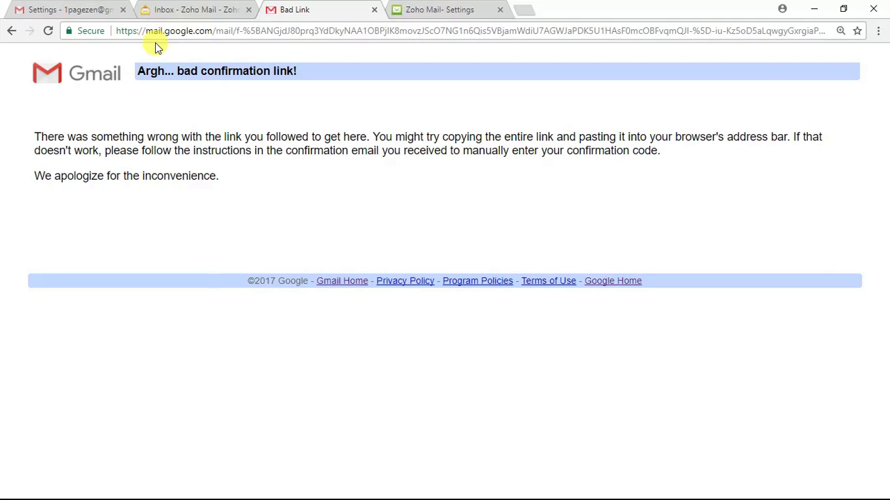
Step: Check the unverified custom-domain entry under Send mail as, sent via smtp.zoho.com on port 465 with SSL
click(67, 13)
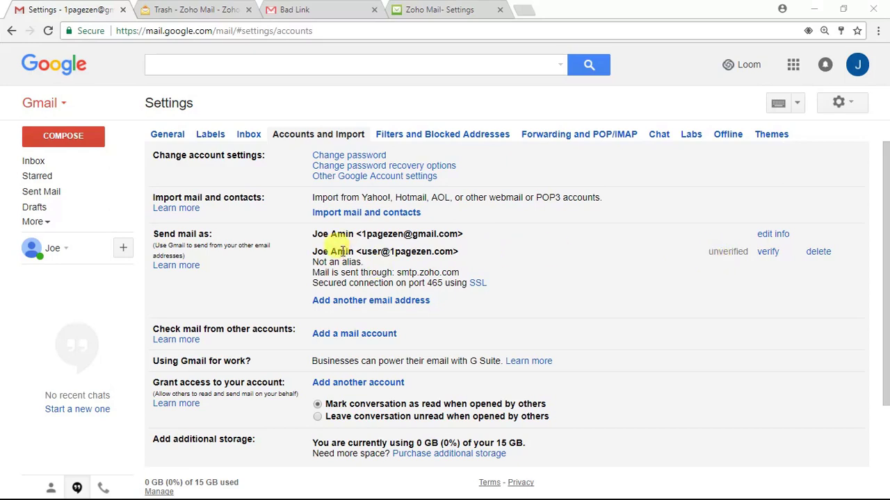
drag(360, 251, 453, 248)
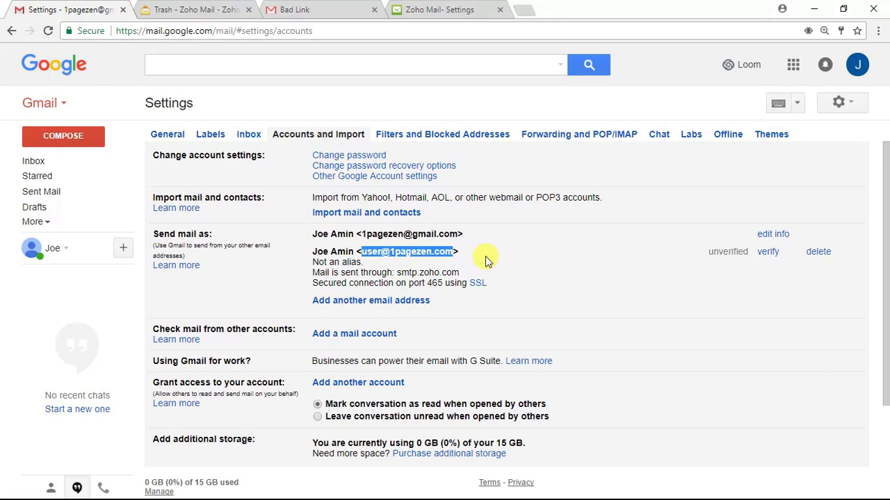
click(486, 260)
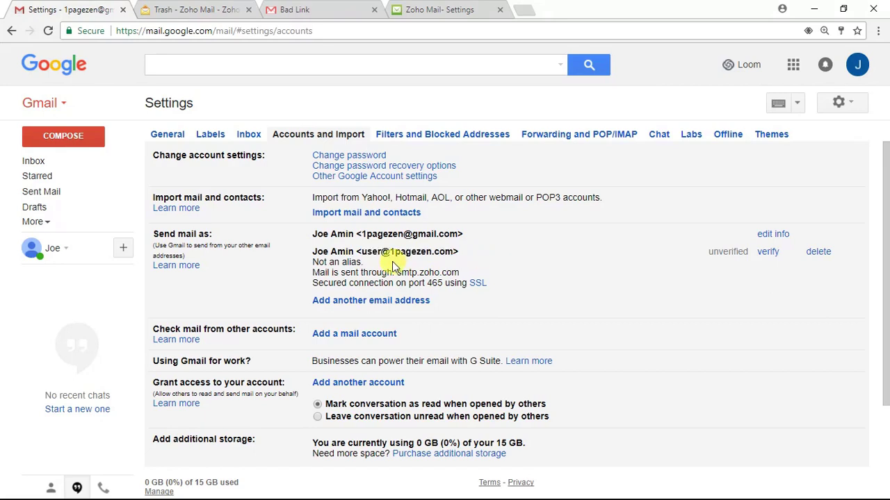
drag(361, 253, 456, 253)
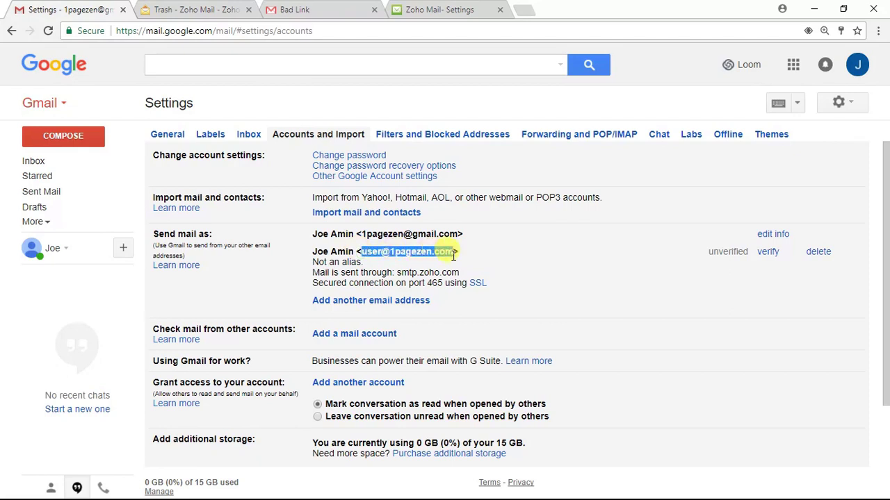
click(558, 290)
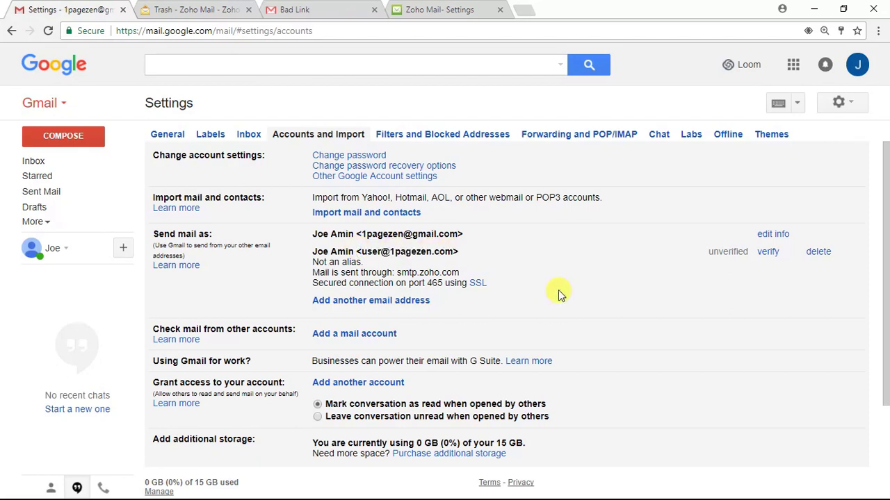